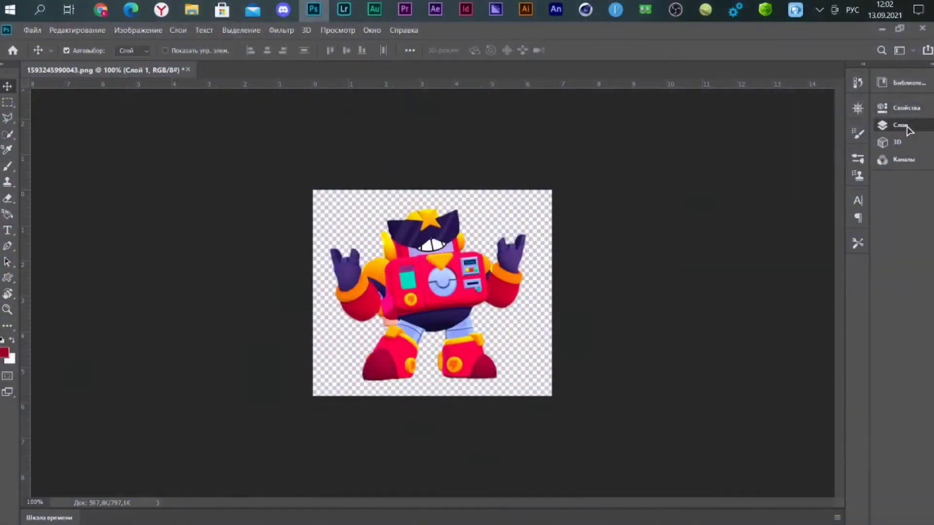
Step: Switch to the similar-colour selection tool from the selection tool group
{"action": "left_click", "coordinate": [899, 126]}
{"action": "left_click", "coordinate": [903, 126]}
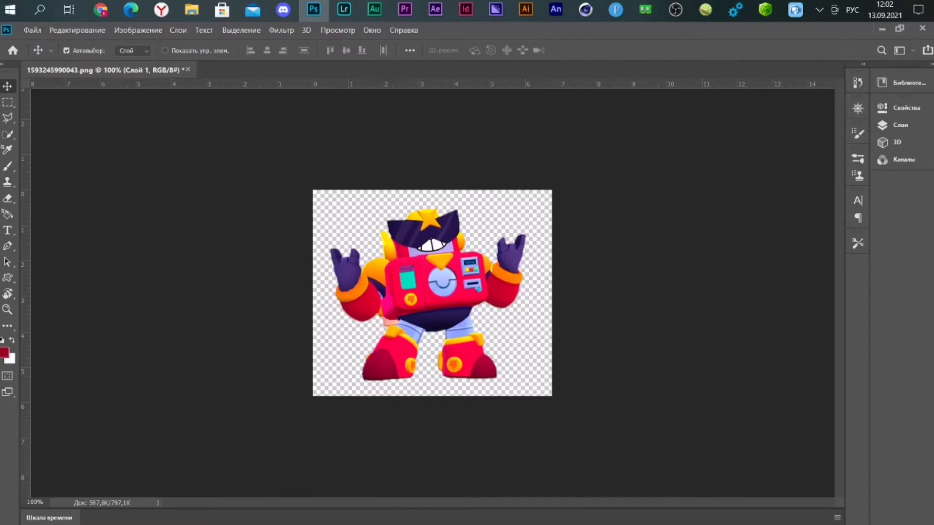
{"action": "left_click", "coordinate": [7, 134]}
{"action": "right_click", "coordinate": [7, 135]}
{"action": "left_click", "coordinate": [73, 152]}
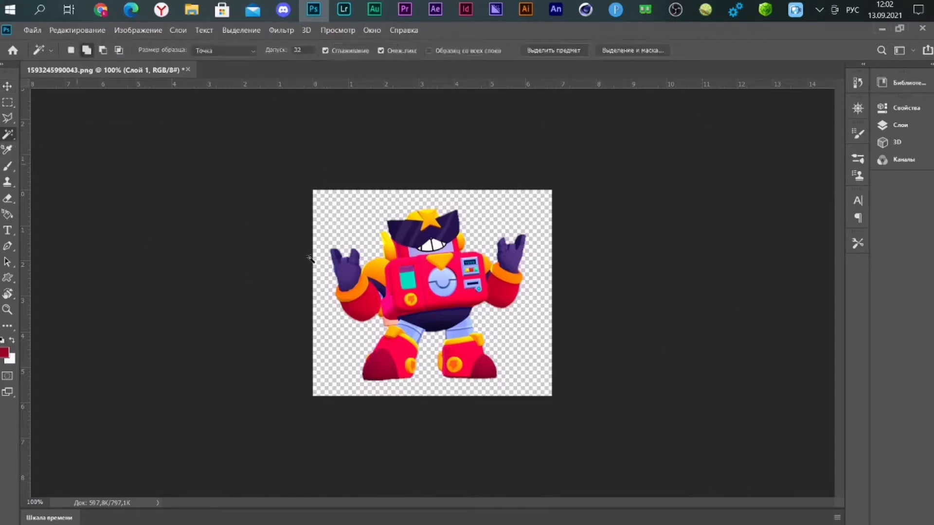
Step: Click-select the red chest, both arms, and the boot parts including the dark toes
{"action": "left_click", "coordinate": [427, 287]}
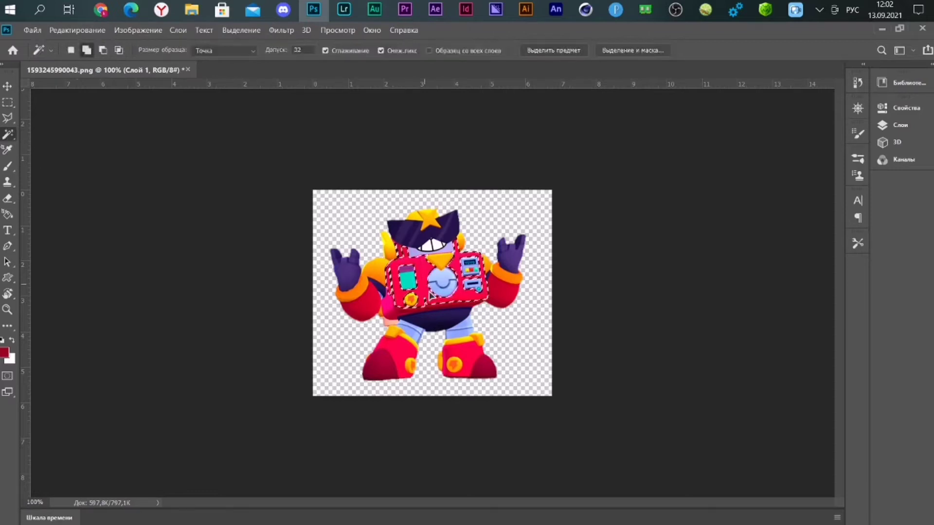
{"action": "left_click", "coordinate": [474, 361]}
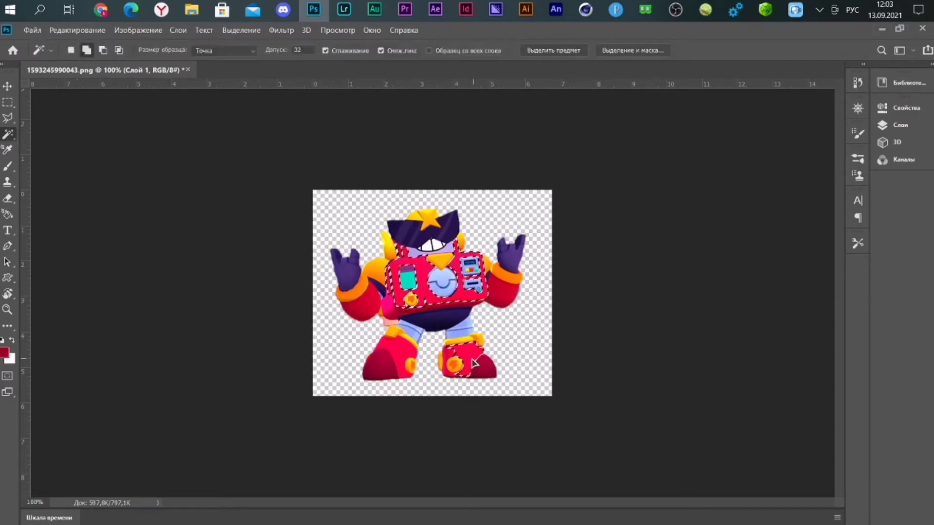
{"action": "left_click", "coordinate": [389, 357]}
{"action": "left_click", "coordinate": [368, 305]}
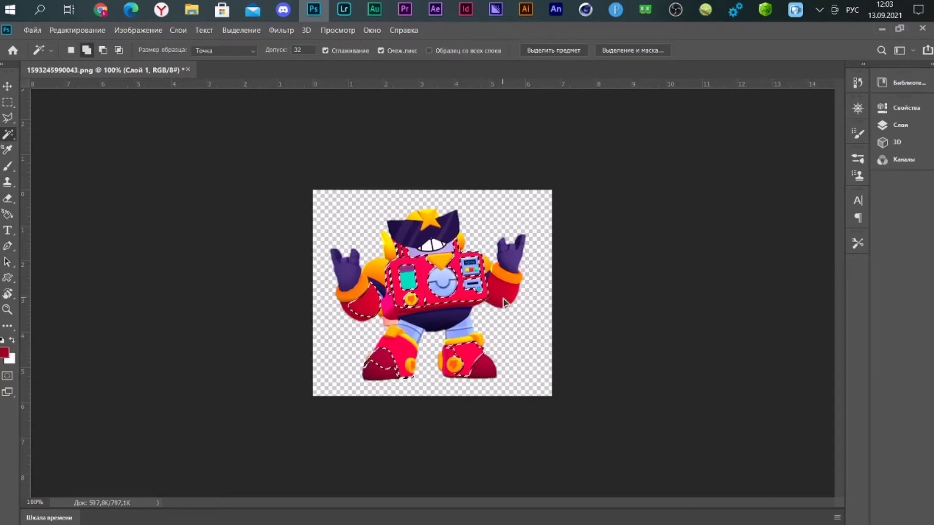
{"action": "left_click", "coordinate": [504, 303]}
{"action": "left_click", "coordinate": [488, 373]}
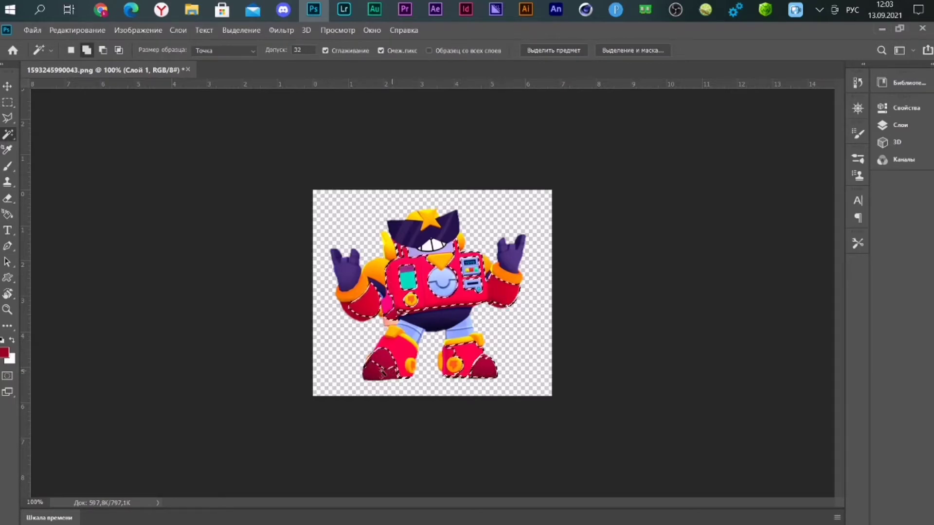
{"action": "left_click", "coordinate": [377, 372]}
{"action": "left_click", "coordinate": [470, 372]}
{"action": "left_click", "coordinate": [447, 360]}
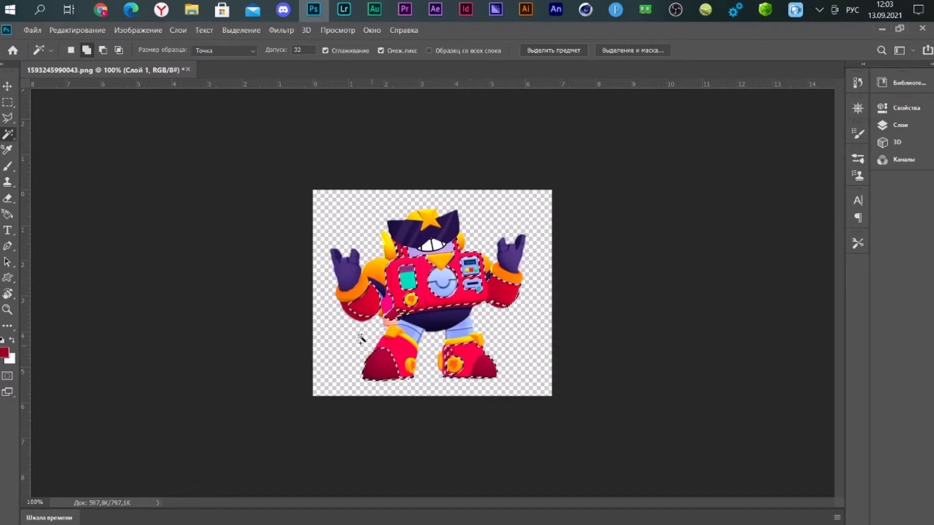
Step: Clear that selection and return to the Move tool
{"action": "key", "text": "ctrl+d"}
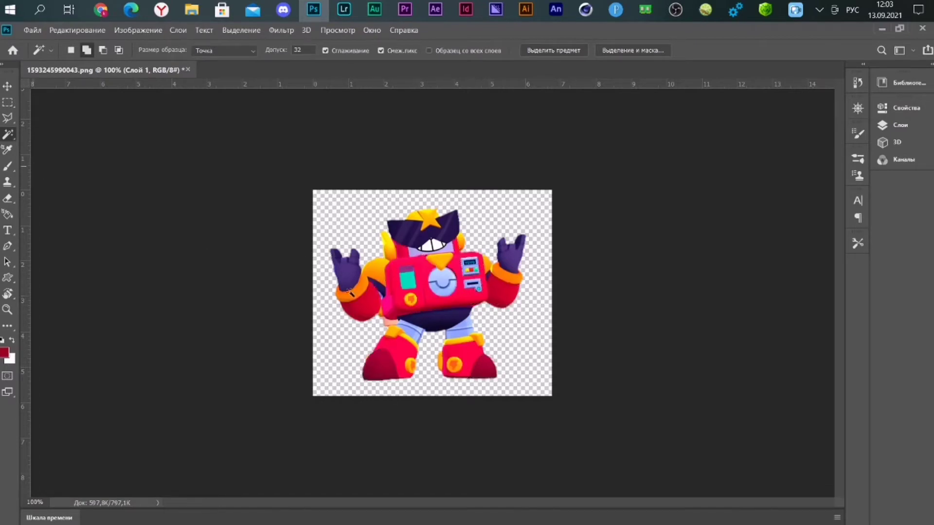
{"action": "left_click", "coordinate": [10, 88]}
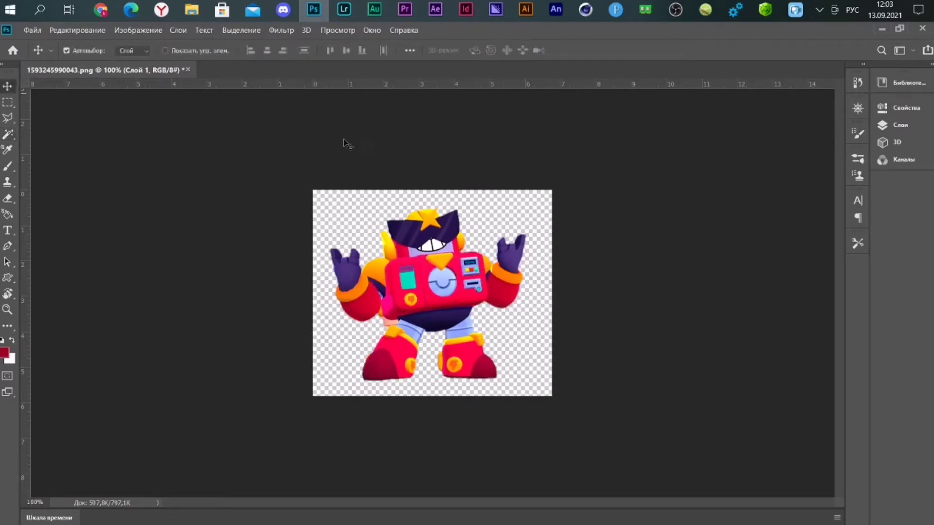
{"action": "left_click", "coordinate": [923, 133]}
{"action": "left_click", "coordinate": [849, 110]}
Step: Open Select > Color Range and sample the red of the robot's body
{"action": "left_click", "coordinate": [260, 32]}
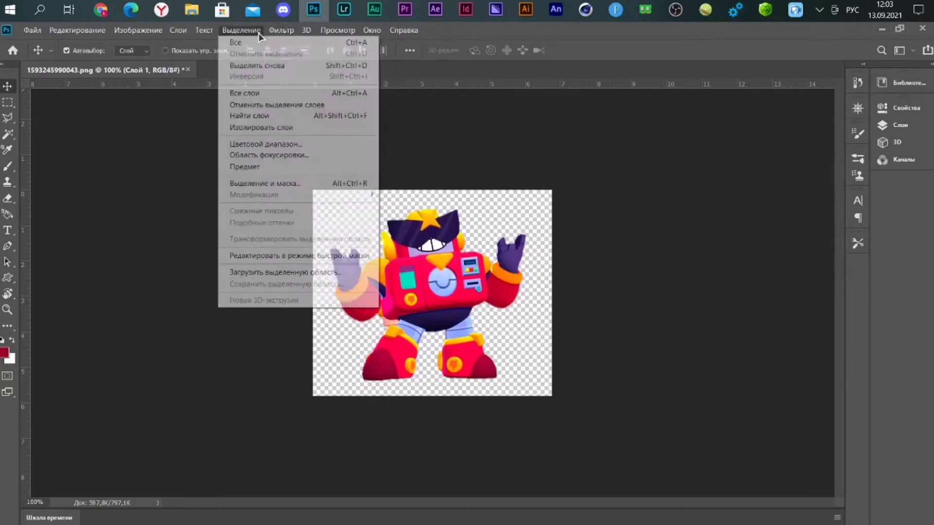
{"action": "left_click", "coordinate": [250, 32]}
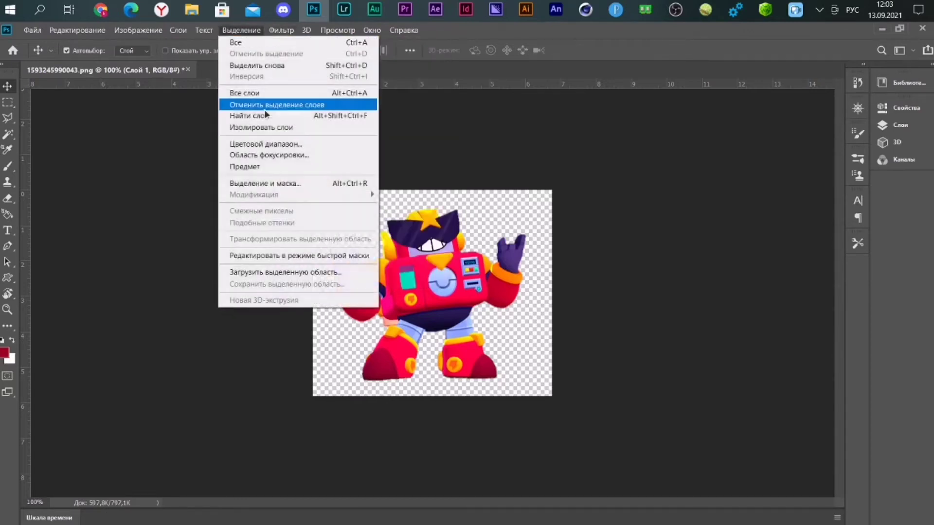
{"action": "left_click", "coordinate": [276, 144]}
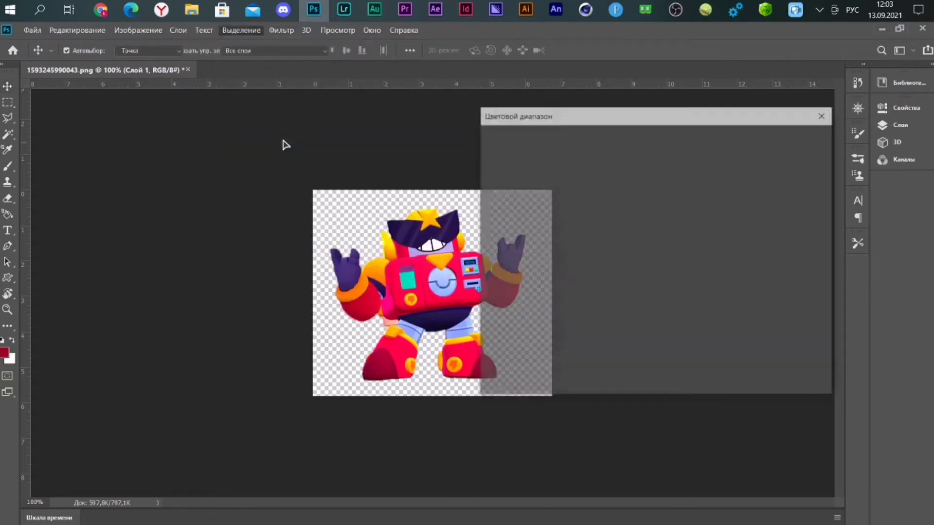
{"action": "left_click_drag", "start_coordinate": [577, 119], "coordinate": [637, 74]}
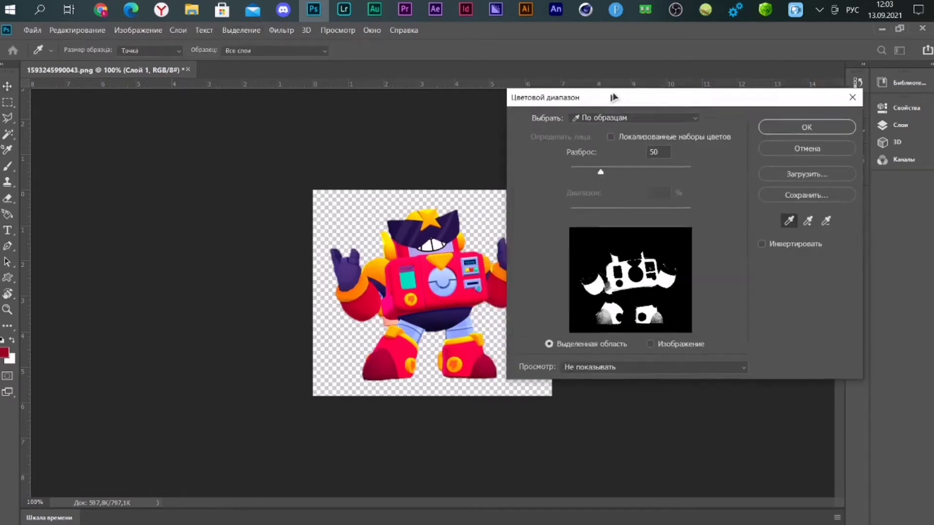
{"action": "left_click", "coordinate": [447, 224]}
{"action": "left_click_drag", "start_coordinate": [399, 275], "coordinate": [420, 280]}
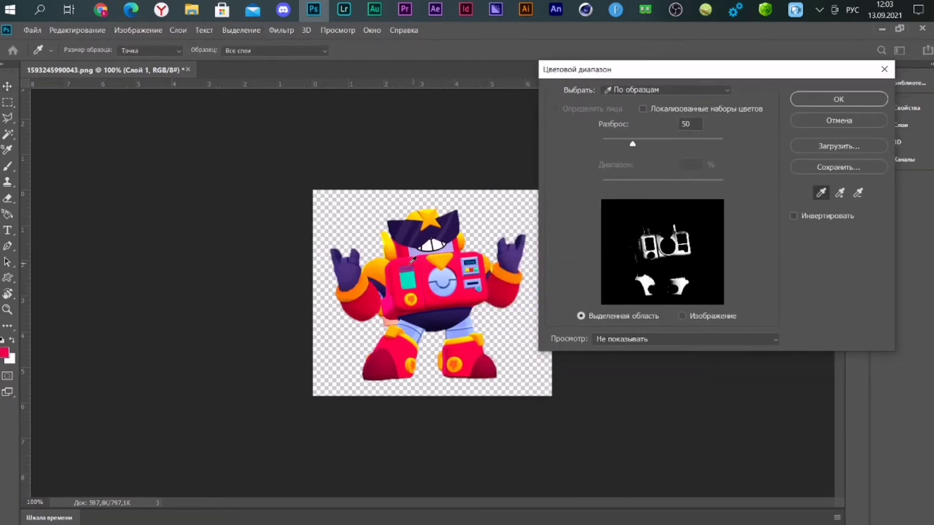
{"action": "left_click", "coordinate": [421, 281]}
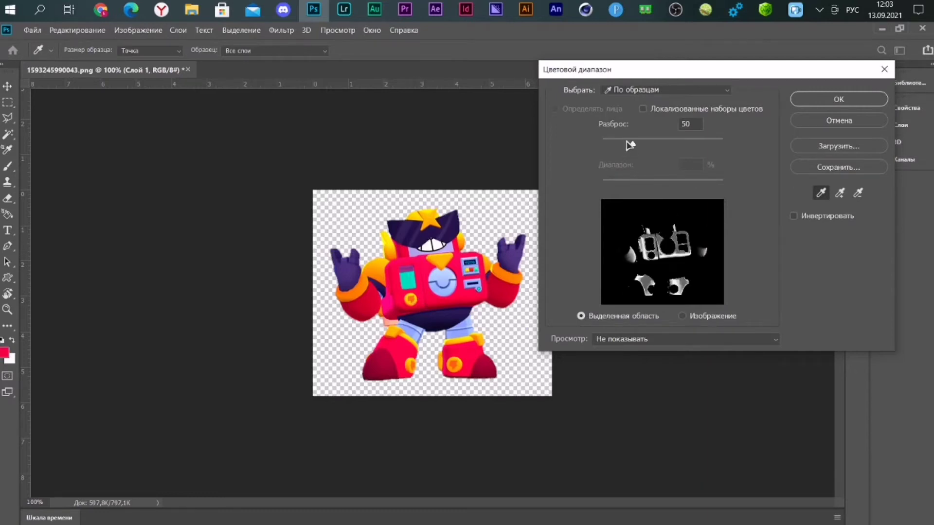
{"action": "mouse_move", "coordinate": [632, 143]}
{"action": "left_mouse_down"}
{"action": "mouse_move", "coordinate": [691, 146]}
{"action": "mouse_move", "coordinate": [634, 172]}
{"action": "left_mouse_up"}
Step: Add the chest, shoulder and boot reds to the Color Range sample and confirm
{"action": "left_click", "coordinate": [837, 194]}
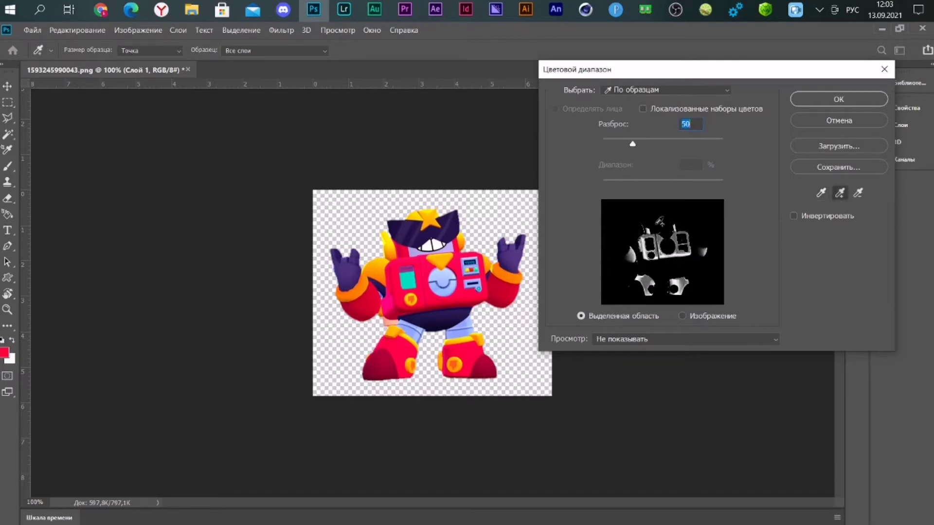
{"action": "left_click", "coordinate": [432, 264]}
{"action": "left_click", "coordinate": [475, 292]}
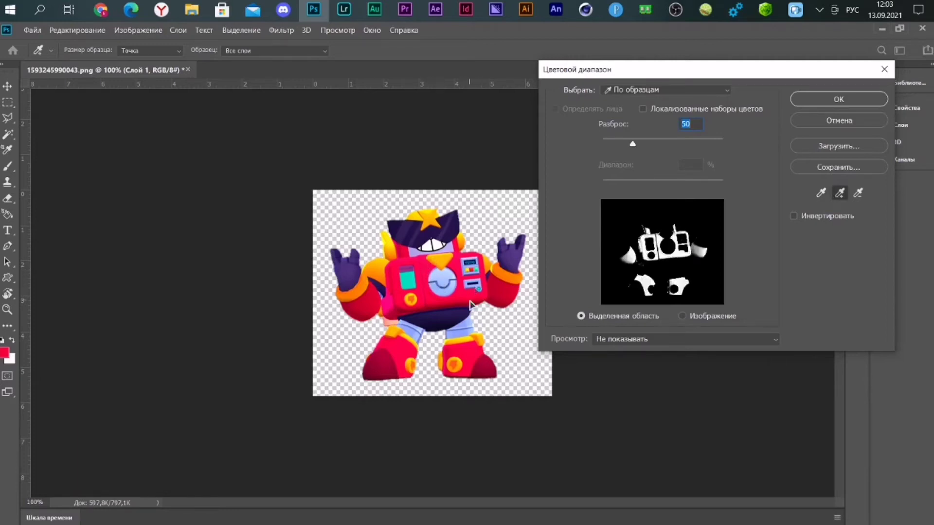
{"action": "left_click", "coordinate": [491, 375]}
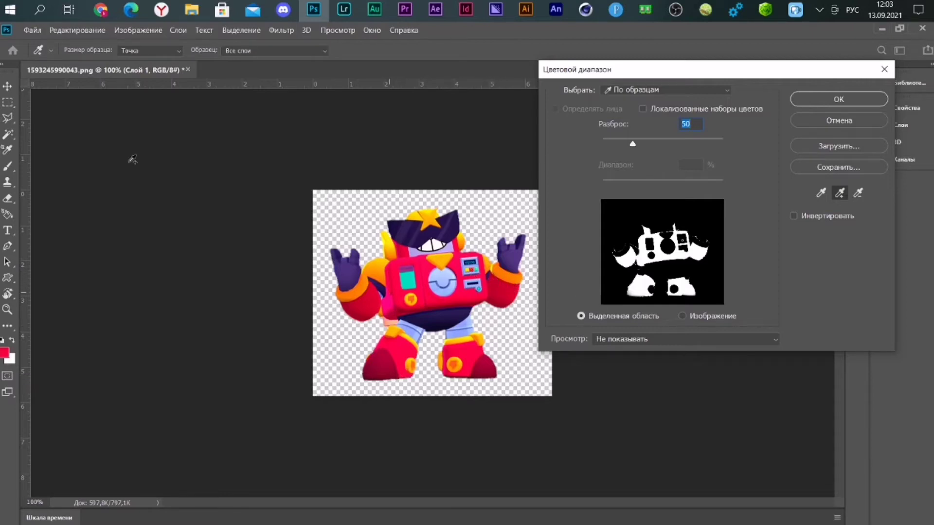
{"action": "left_click", "coordinate": [803, 100]}
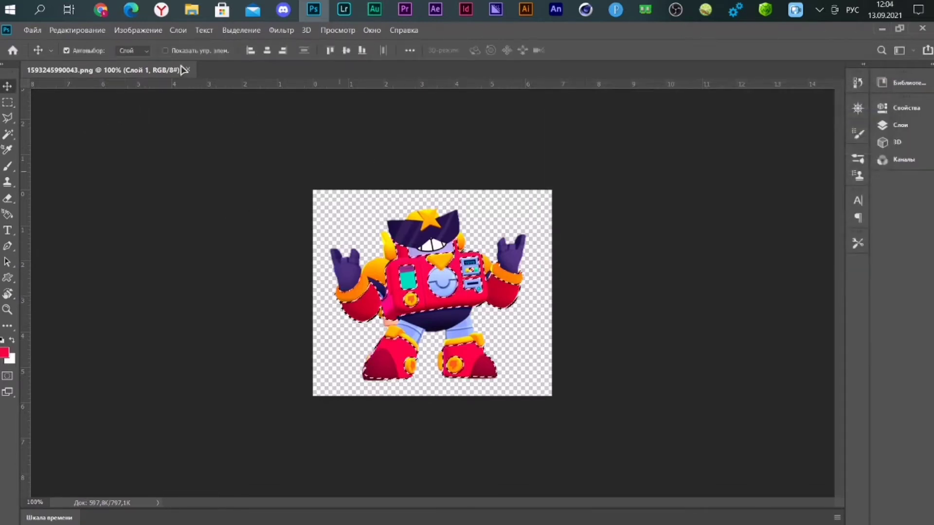
{"action": "left_click", "coordinate": [146, 31]}
{"action": "mouse_move", "coordinate": [175, 59]}
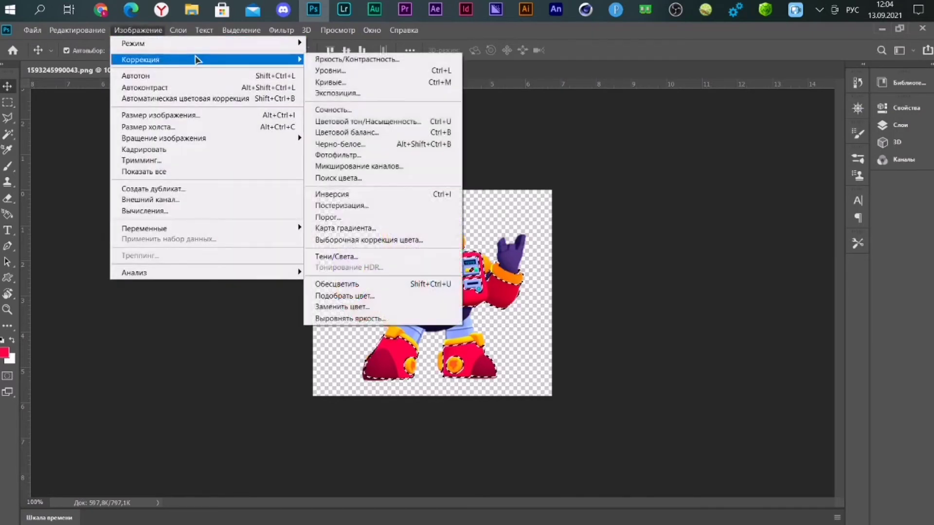
{"action": "left_click", "coordinate": [365, 121]}
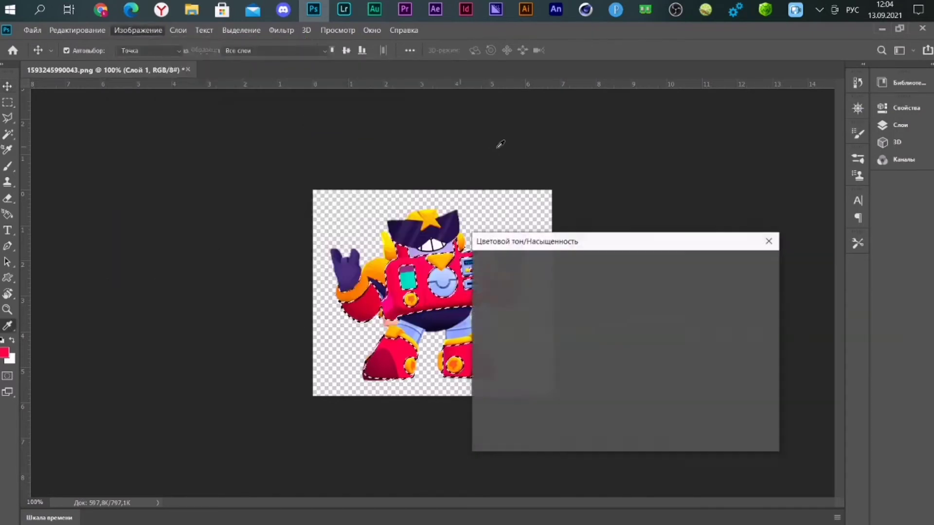
{"action": "left_click_drag", "start_coordinate": [494, 238], "coordinate": [625, 175]}
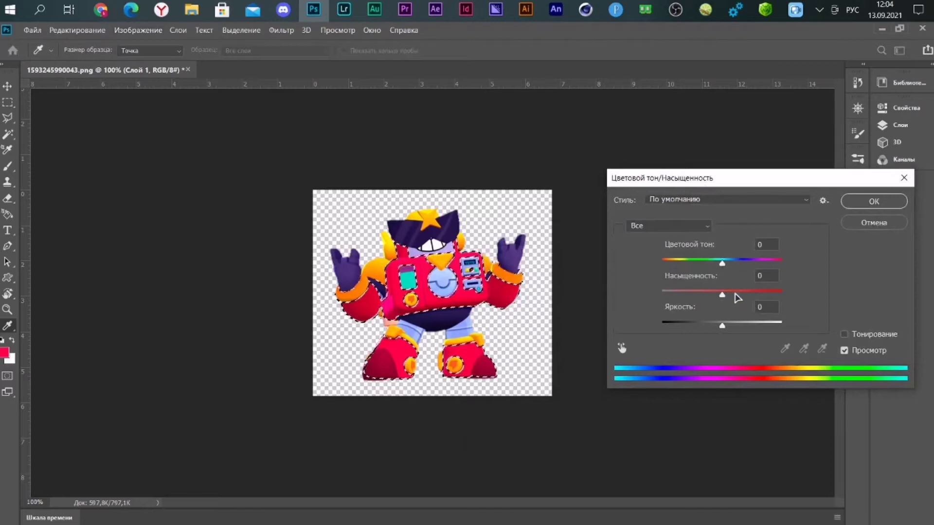
{"action": "mouse_move", "coordinate": [721, 262]}
{"action": "left_mouse_down"}
{"action": "mouse_move", "coordinate": [643, 265]}
{"action": "mouse_move", "coordinate": [763, 284]}
{"action": "mouse_move", "coordinate": [743, 265]}
{"action": "left_mouse_up"}
{"action": "left_click_drag", "start_coordinate": [722, 294], "coordinate": [760, 295]}
{"action": "left_click_drag", "start_coordinate": [694, 325], "coordinate": [741, 325]}
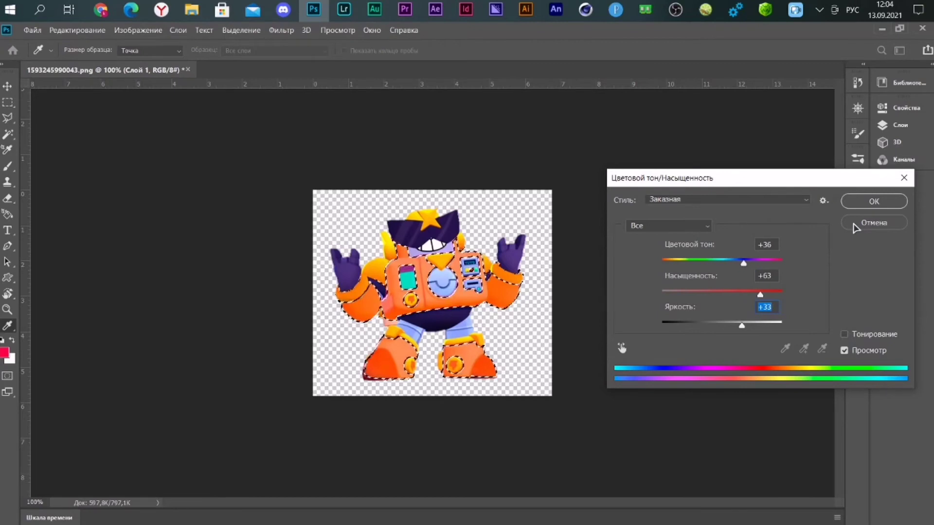
{"action": "left_click", "coordinate": [855, 225]}
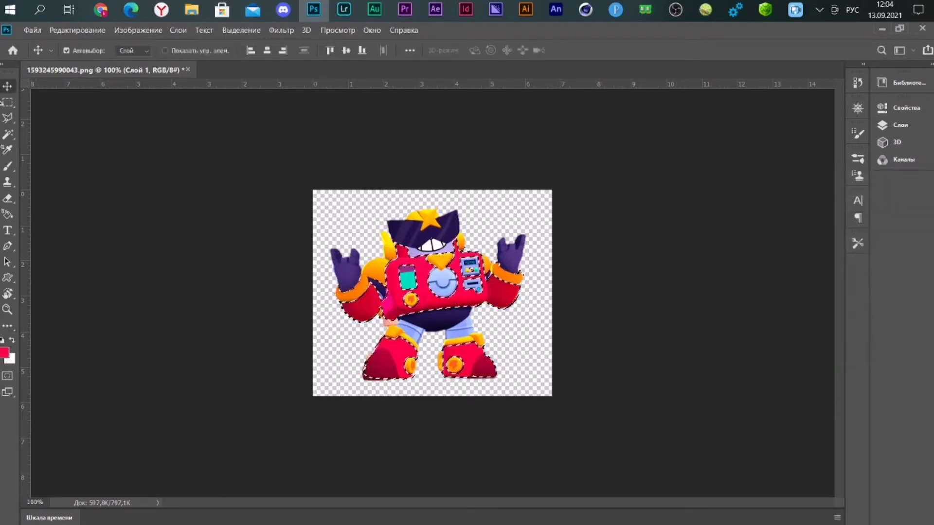
Step: Copy the selected red parts to a new layer via the selection's context menu
{"action": "key", "text": "m"}
{"action": "right_click", "coordinate": [465, 298]}
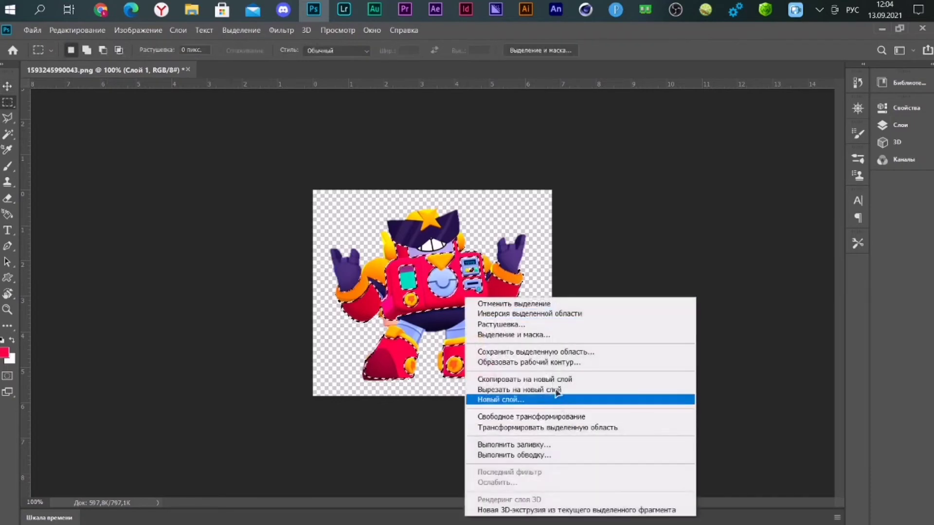
{"action": "left_click", "coordinate": [554, 380]}
{"action": "key", "text": "v"}
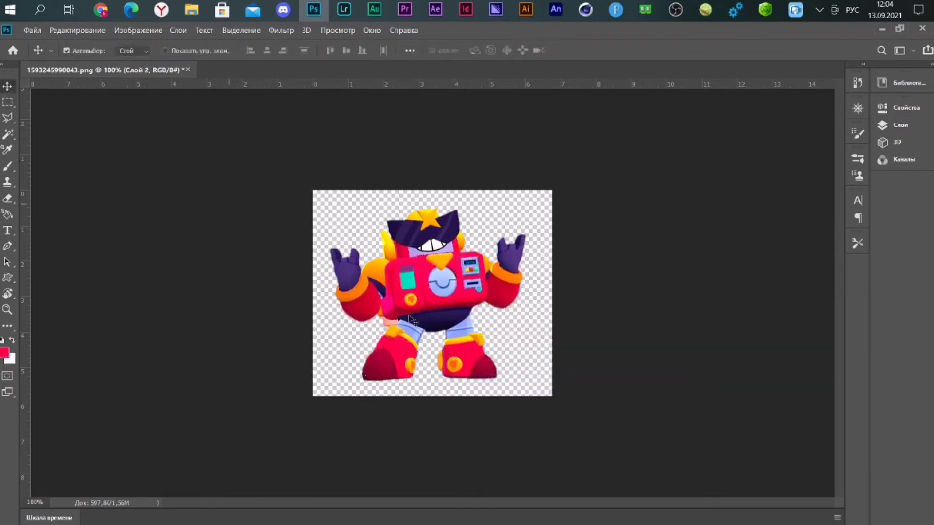
Step: Toggle Слой 1's visibility to check the copy, then keep Слой 2 selected
{"action": "left_click", "coordinate": [899, 125]}
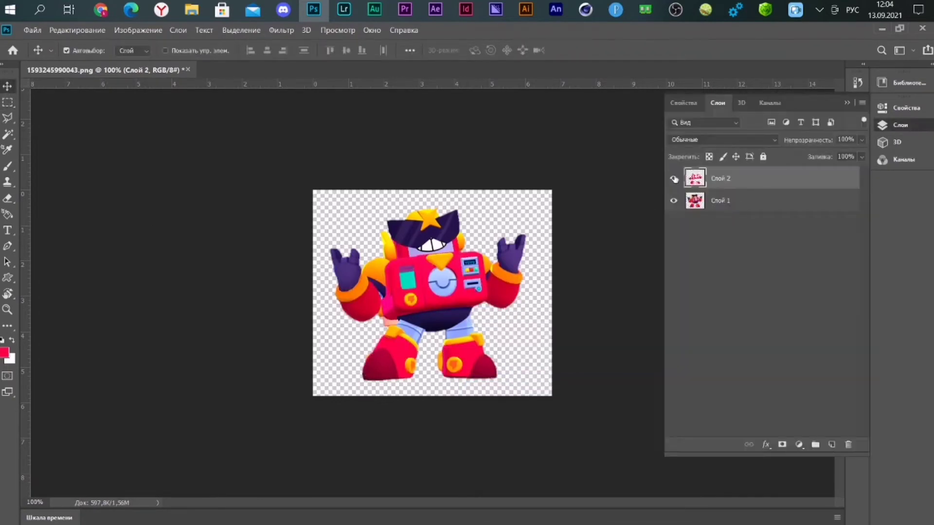
{"action": "left_click", "coordinate": [673, 201]}
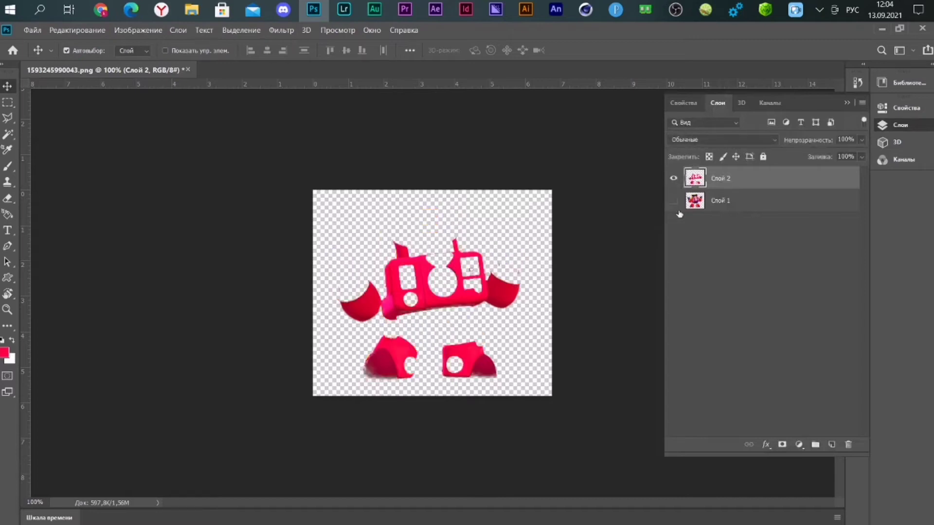
{"action": "left_click", "coordinate": [673, 201]}
{"action": "left_click", "coordinate": [673, 202]}
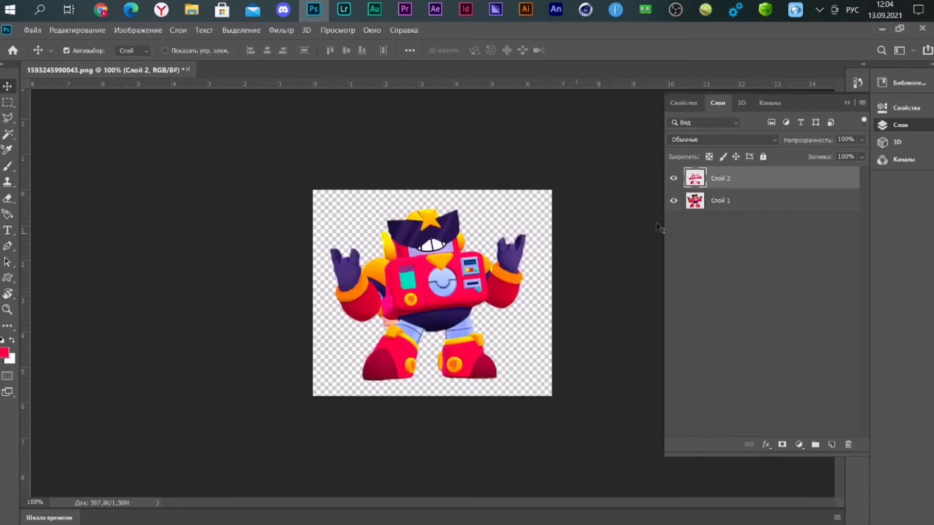
{"action": "left_click", "coordinate": [747, 201]}
Step: Give Слой 2 Bevel & Emboss: depth 459%, size 3 px, highlight 47%, shadow 20% opacity
{"action": "key", "text": "h"}
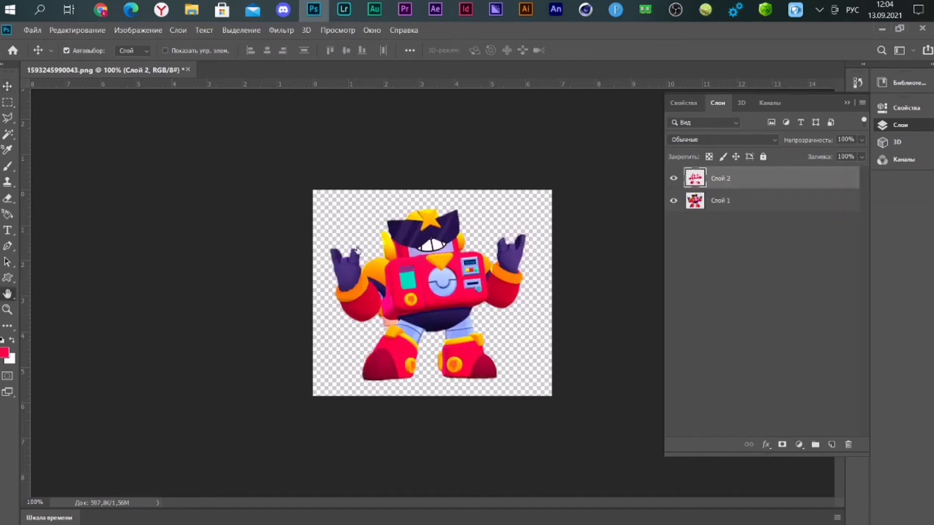
{"action": "double_click", "coordinate": [778, 178]}
{"action": "left_click", "coordinate": [417, 387]}
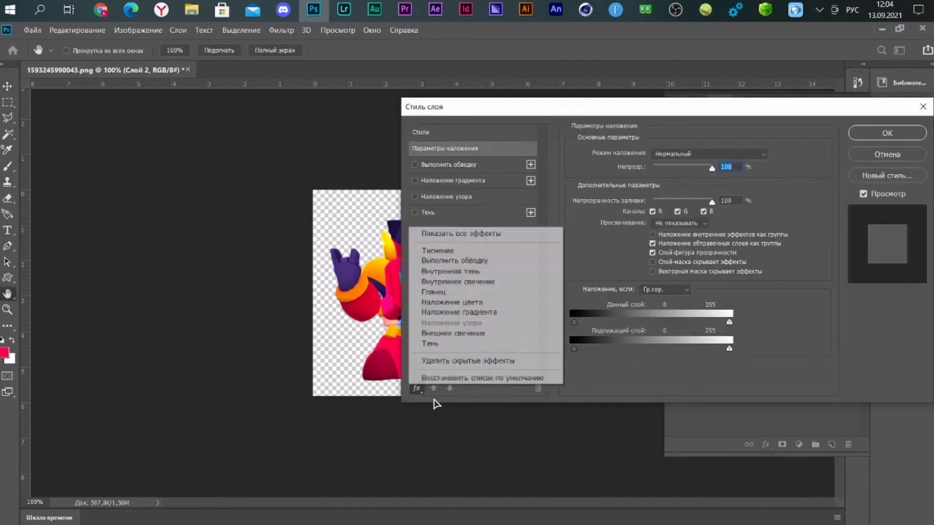
{"action": "left_click", "coordinate": [428, 378]}
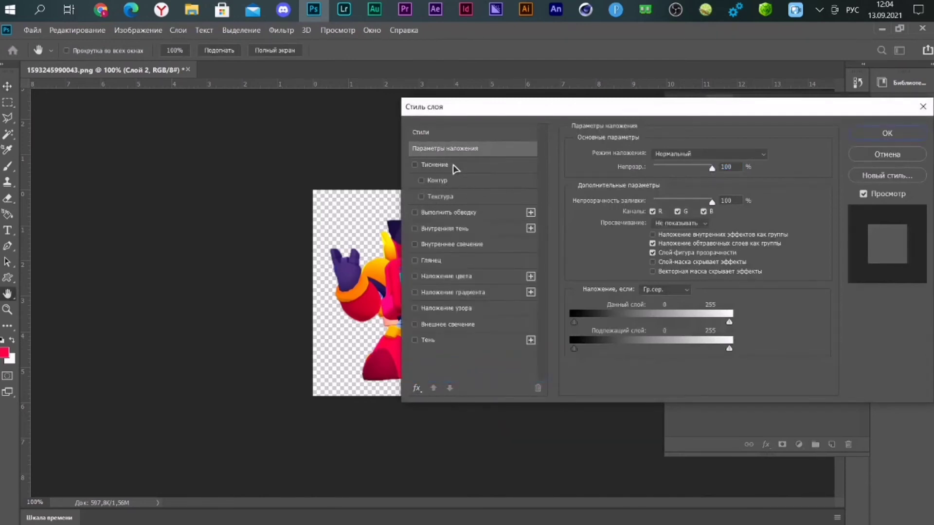
{"action": "left_click", "coordinate": [434, 165]}
{"action": "left_click_drag", "start_coordinate": [549, 108], "coordinate": [650, 174]}
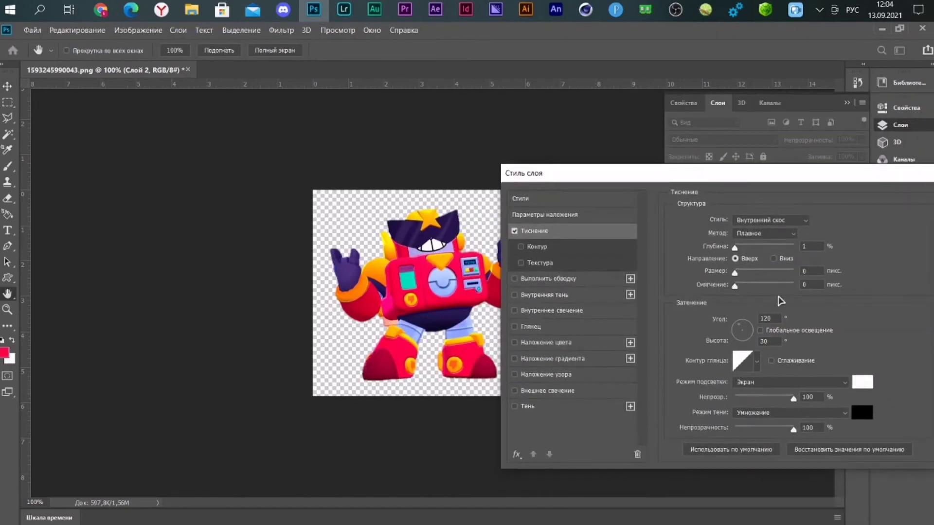
{"action": "mouse_move", "coordinate": [734, 247]}
{"action": "left_mouse_down"}
{"action": "mouse_move", "coordinate": [762, 249]}
{"action": "mouse_move", "coordinate": [737, 275]}
{"action": "left_mouse_up"}
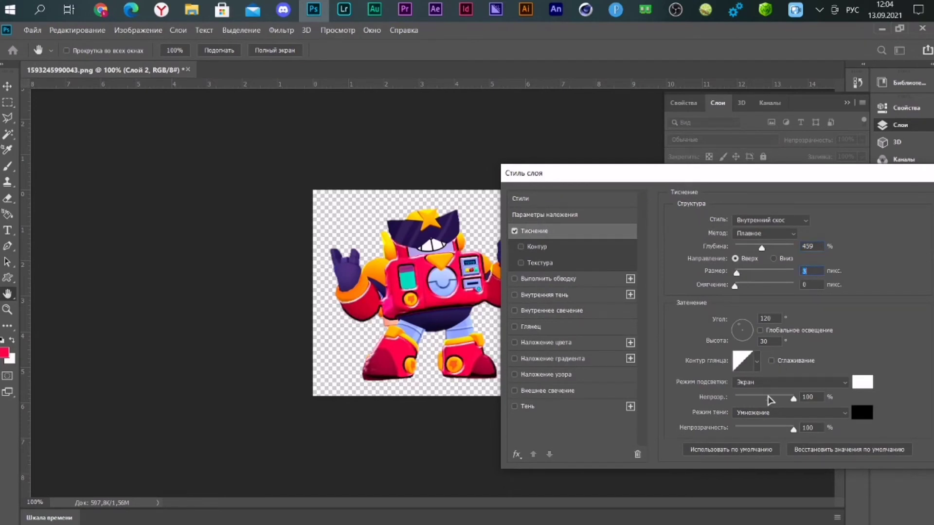
{"action": "left_click_drag", "start_coordinate": [770, 400], "coordinate": [765, 399]}
{"action": "left_click_drag", "start_coordinate": [761, 431], "coordinate": [746, 431]}
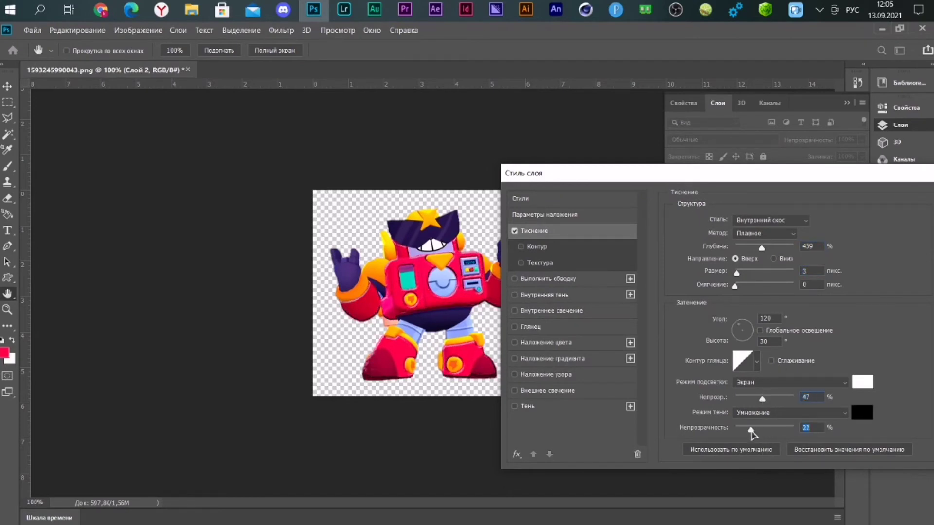
{"action": "left_click_drag", "start_coordinate": [721, 174], "coordinate": [403, 352]}
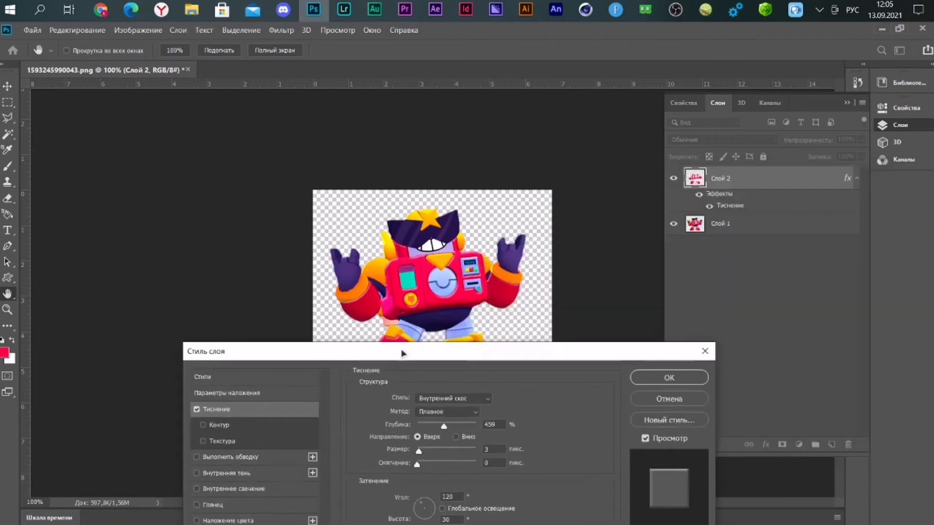
{"action": "left_click", "coordinate": [669, 378]}
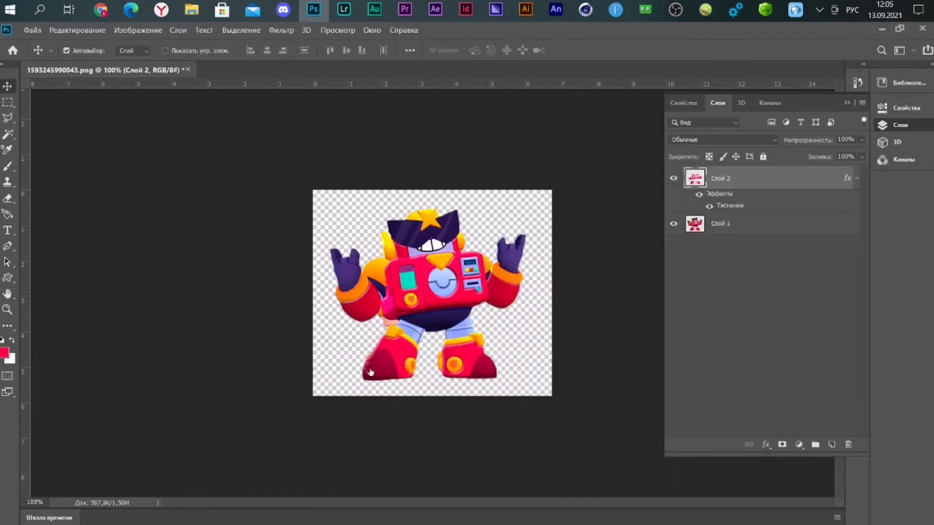
Step: Add a Drop Shadow in colour 000000 at 90° angle, 48% opacity and 24 px size
{"action": "left_click_drag", "start_coordinate": [277, 222], "coordinate": [611, 152]}
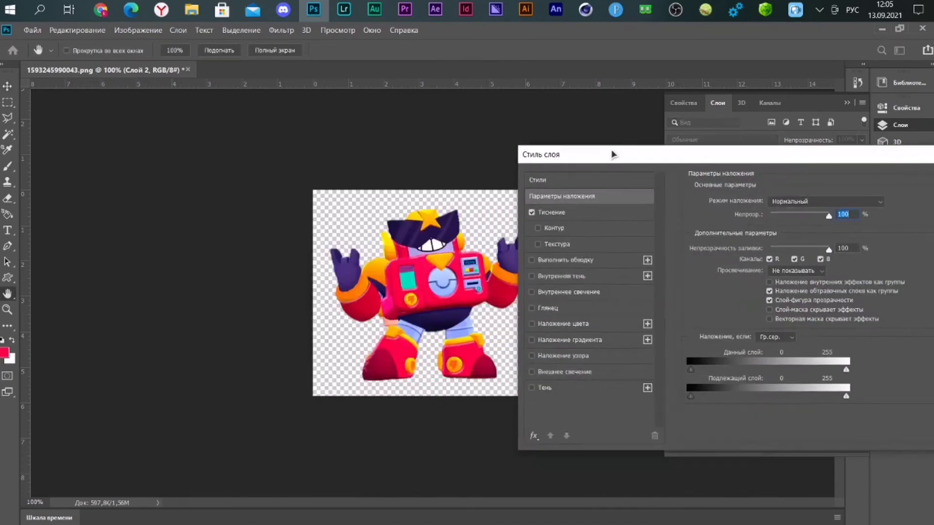
{"action": "left_click", "coordinate": [581, 388]}
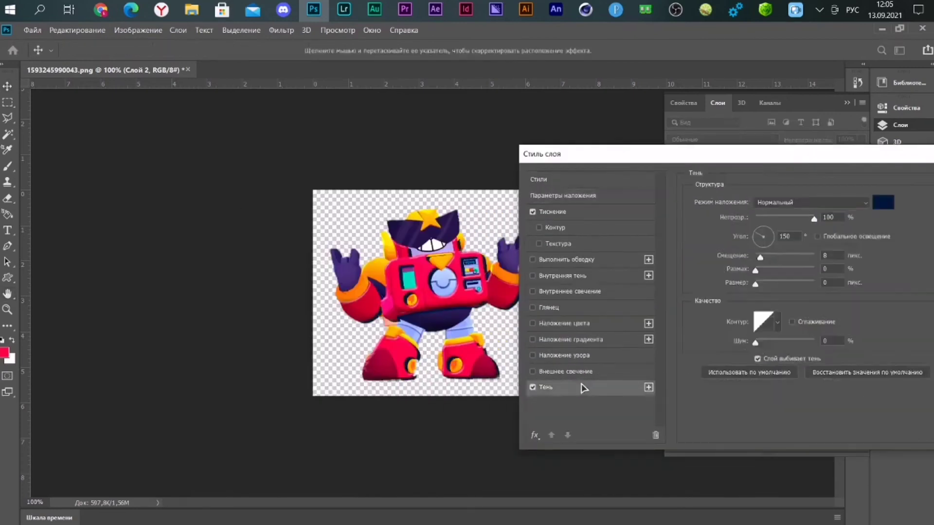
{"action": "left_click", "coordinate": [881, 208]}
{"action": "type", "text": "000000"}
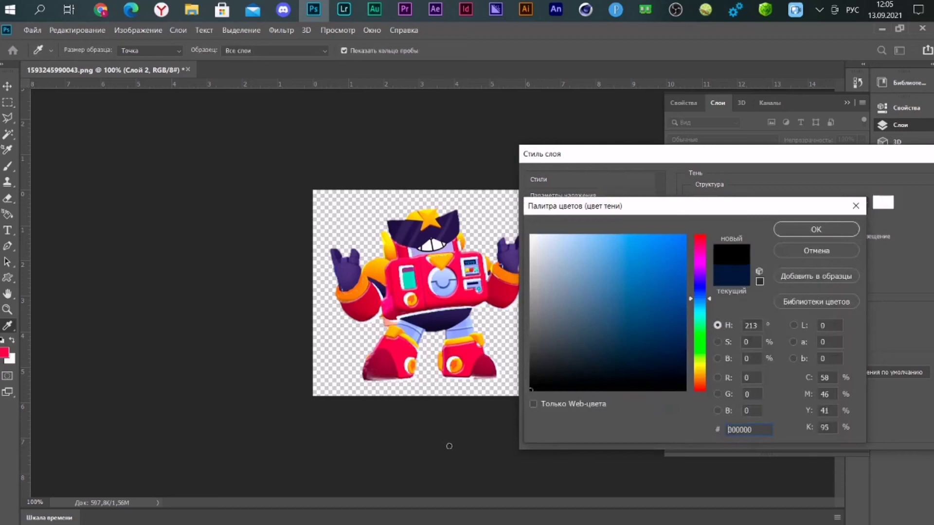
{"action": "left_click", "coordinate": [798, 230]}
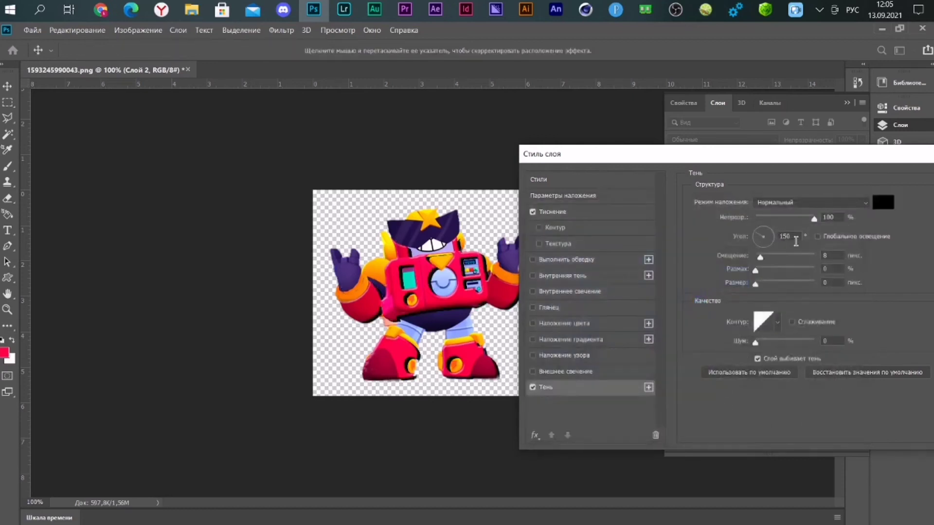
{"action": "double_click", "coordinate": [787, 237]}
{"action": "type", "text": "90"}
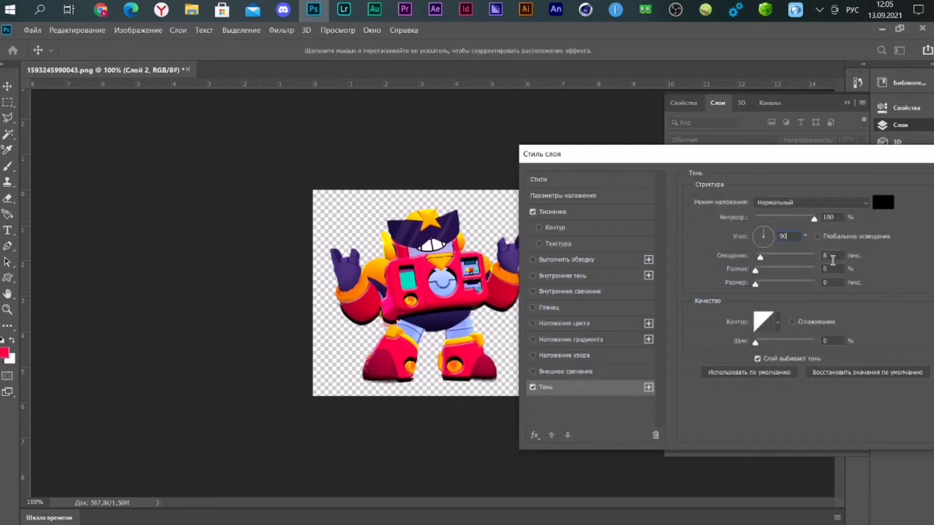
{"action": "left_click", "coordinate": [783, 218]}
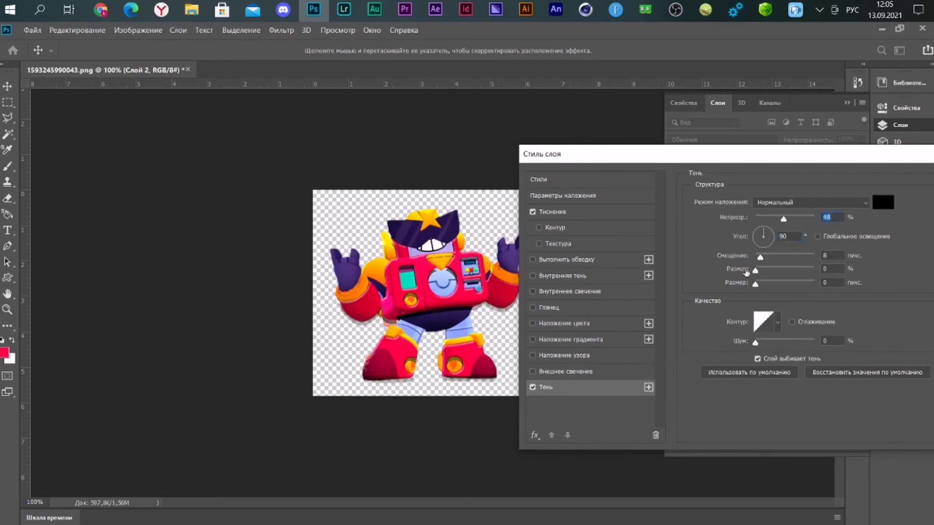
{"action": "mouse_move", "coordinate": [755, 284]}
{"action": "left_mouse_down"}
{"action": "mouse_move", "coordinate": [754, 260]}
{"action": "mouse_move", "coordinate": [765, 284]}
{"action": "mouse_move", "coordinate": [756, 271]}
{"action": "left_mouse_up"}
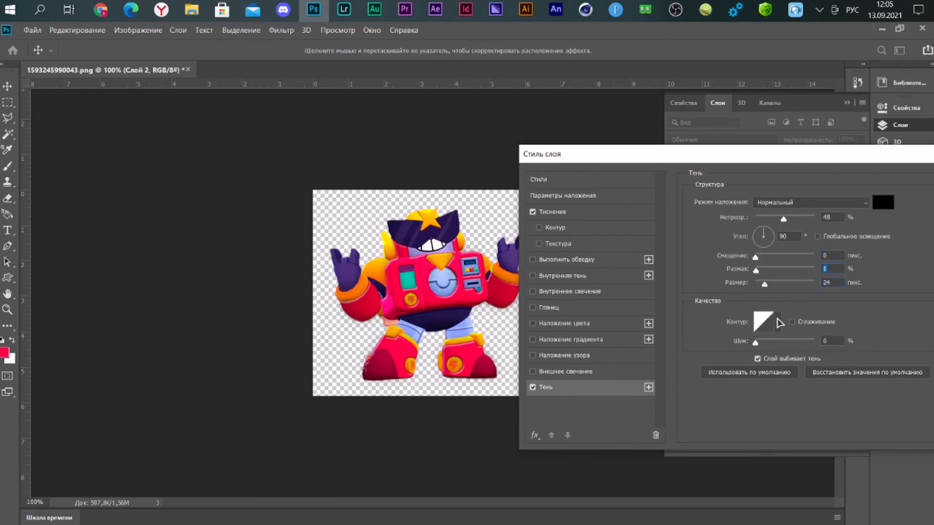
Step: Give the shadow a spiky anti-aliased contour, 15% noise and Linear Dodge (Add) blending
{"action": "left_click", "coordinate": [779, 323]}
{"action": "left_click", "coordinate": [741, 372]}
{"action": "left_click", "coordinate": [801, 325]}
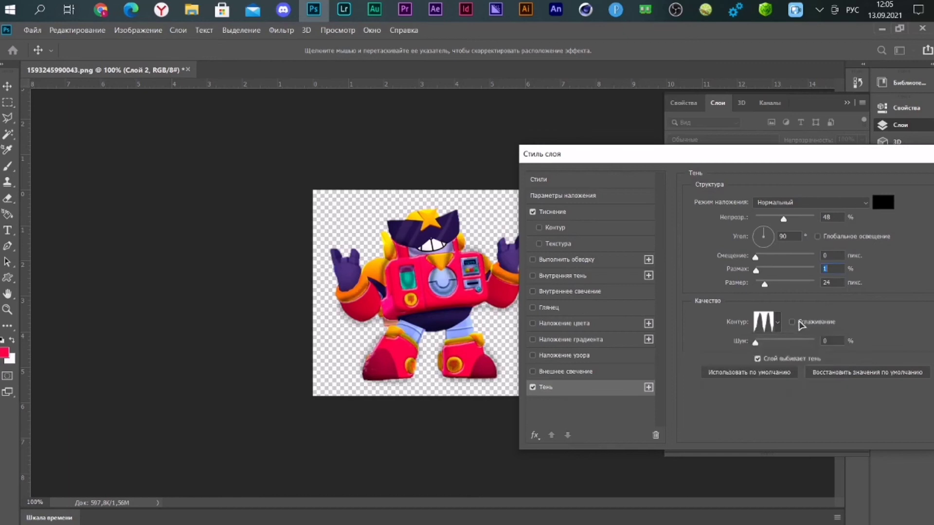
{"action": "left_click_drag", "start_coordinate": [755, 342], "coordinate": [763, 346]}
{"action": "left_click", "coordinate": [765, 205]}
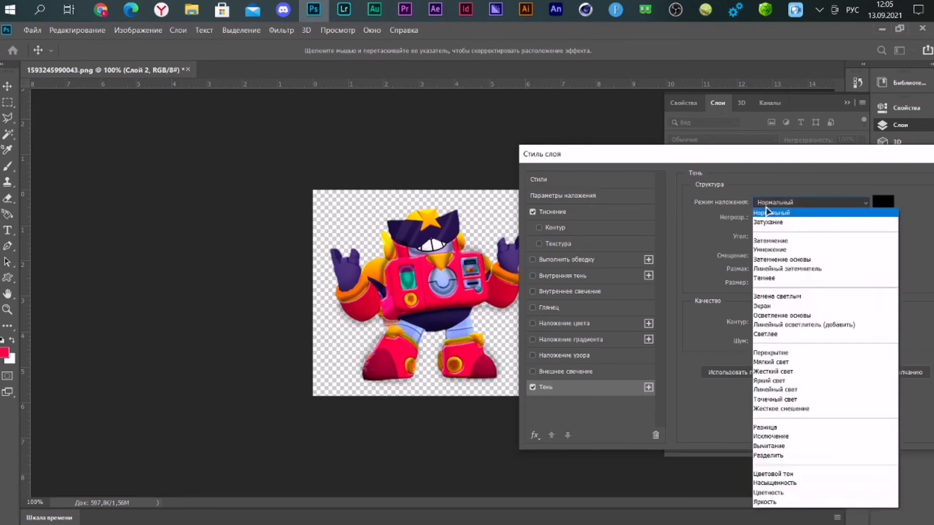
{"action": "left_click", "coordinate": [785, 323]}
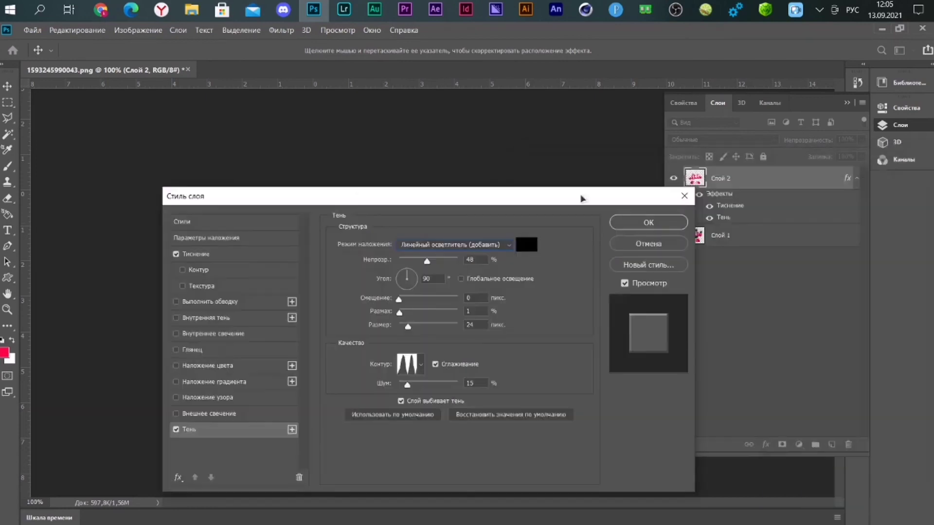
{"action": "left_click", "coordinate": [648, 221]}
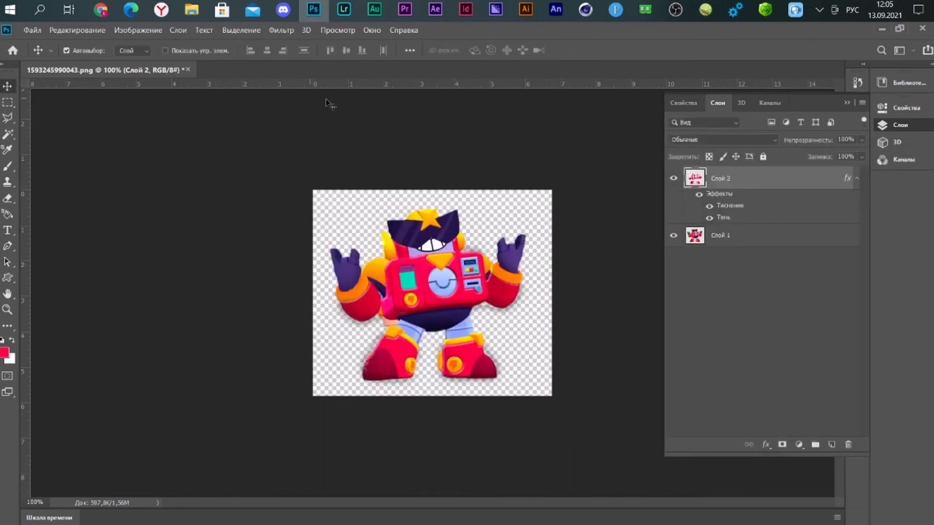